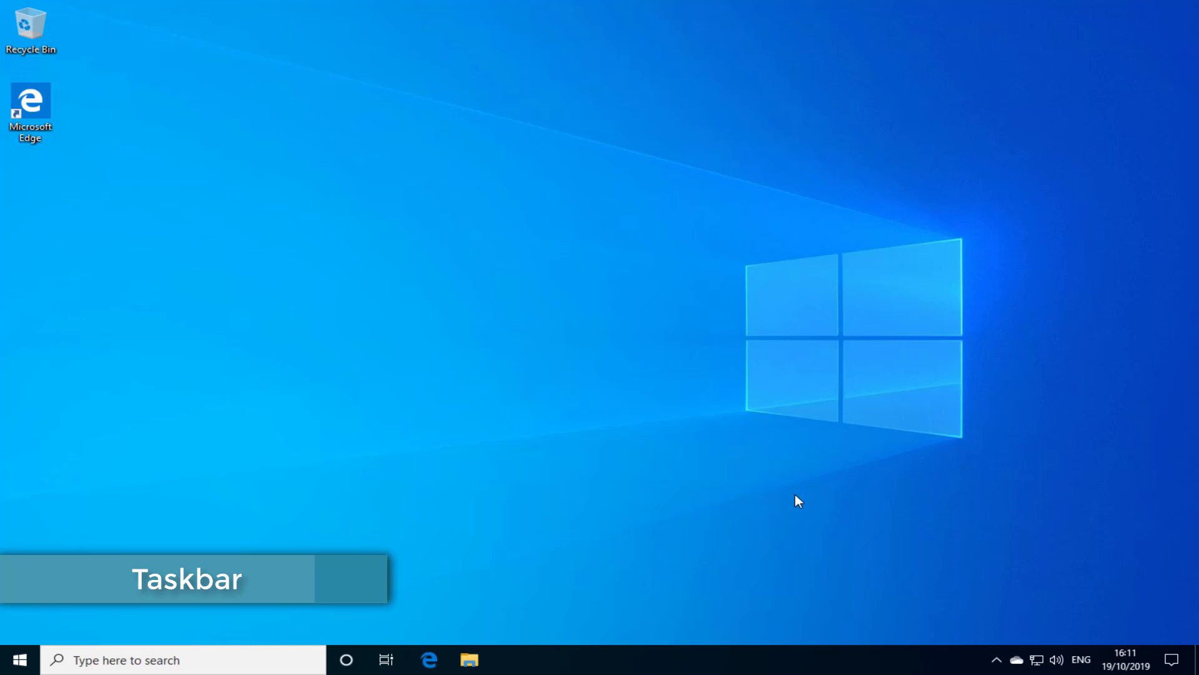
Save a 'test meeting' event at 'test location' in today's agenda, 18:00 to 19:00.
left_click(1126, 661)
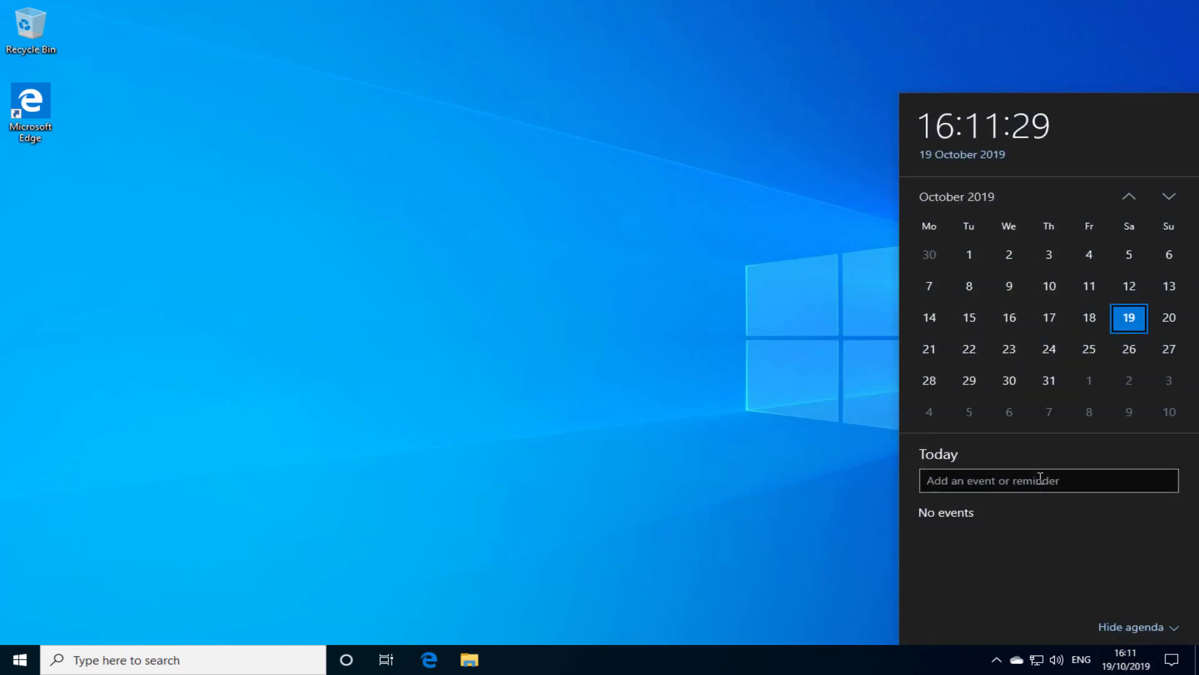
left_click(1041, 481)
type("test")
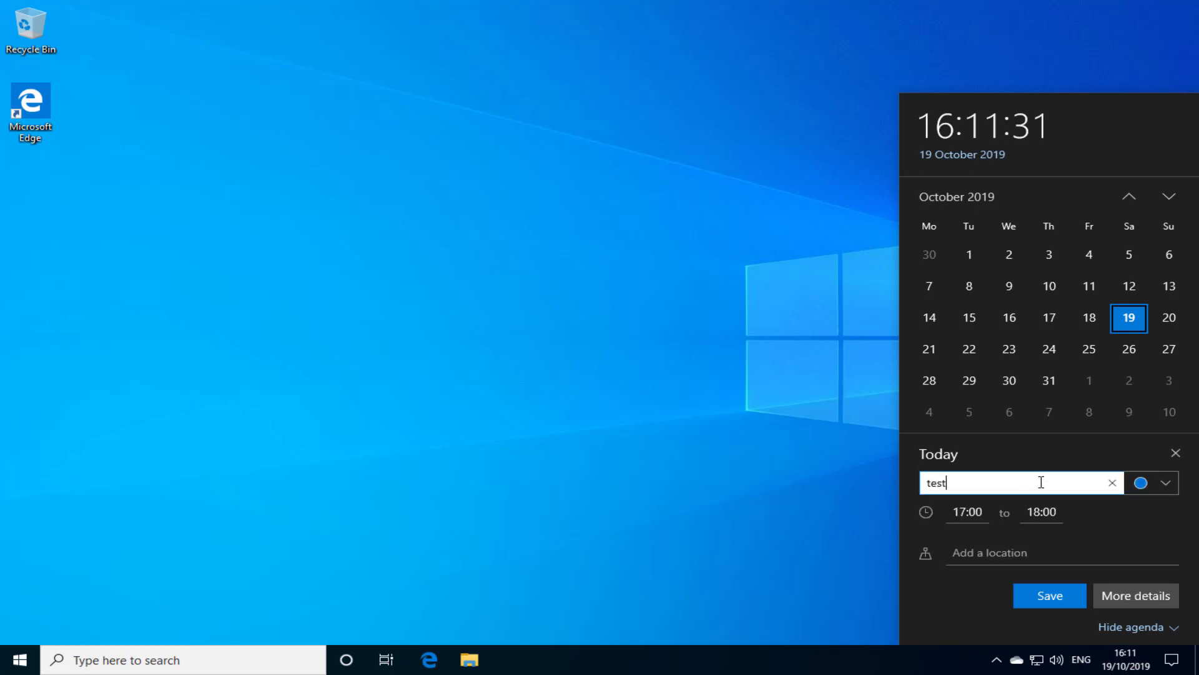
type(" meeting")
left_click(1027, 552)
type("te")
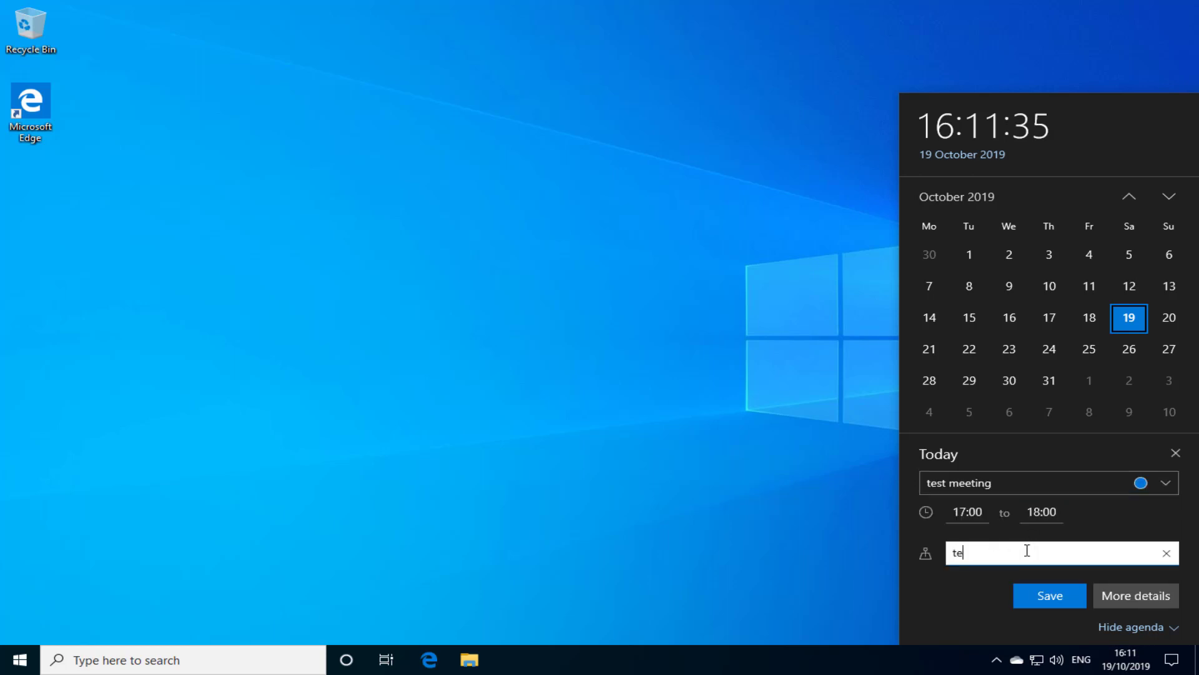
type("st location")
left_click(987, 510)
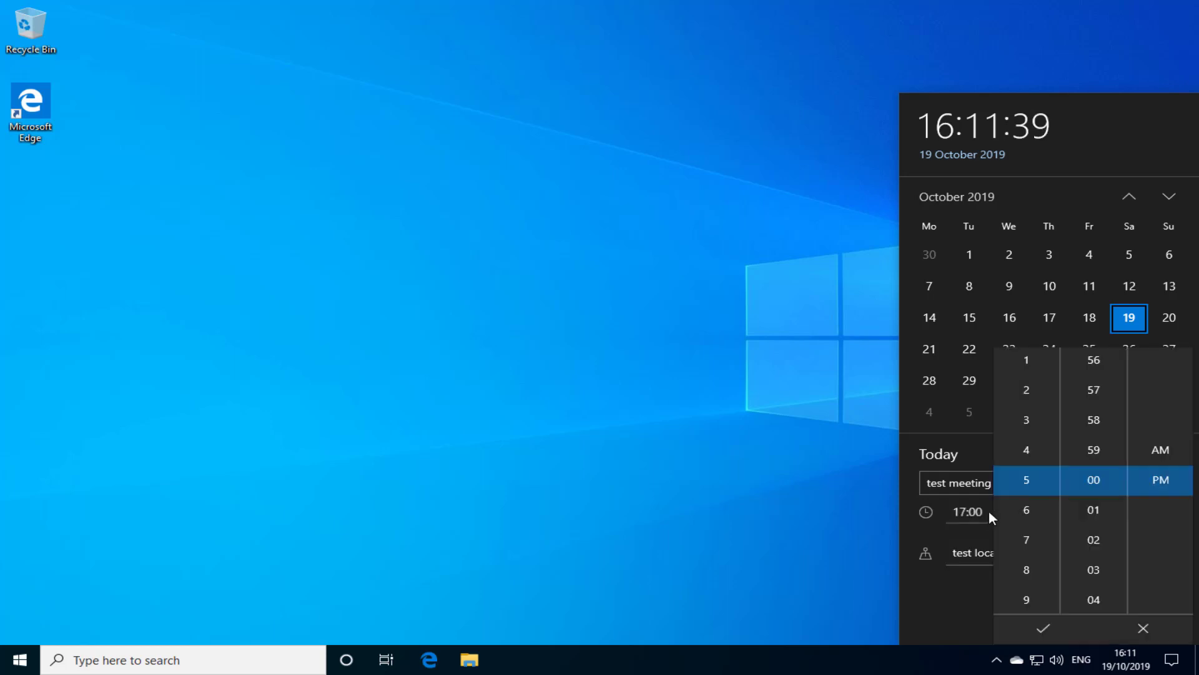
left_click(1011, 508)
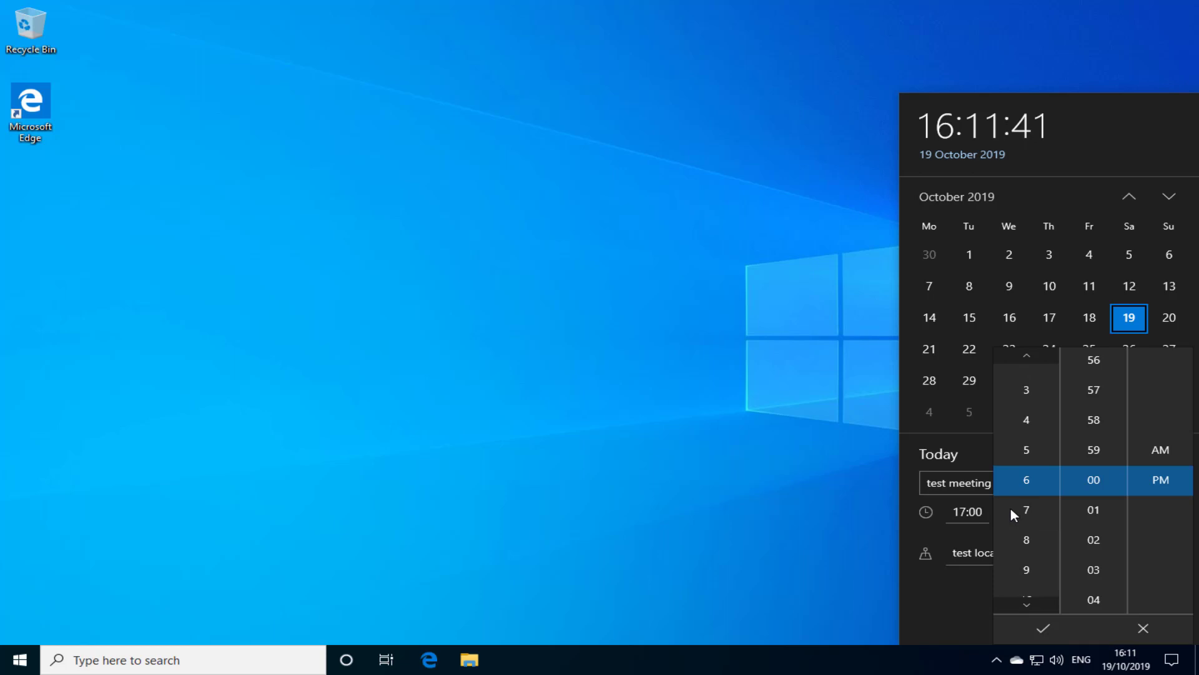
left_click(1042, 623)
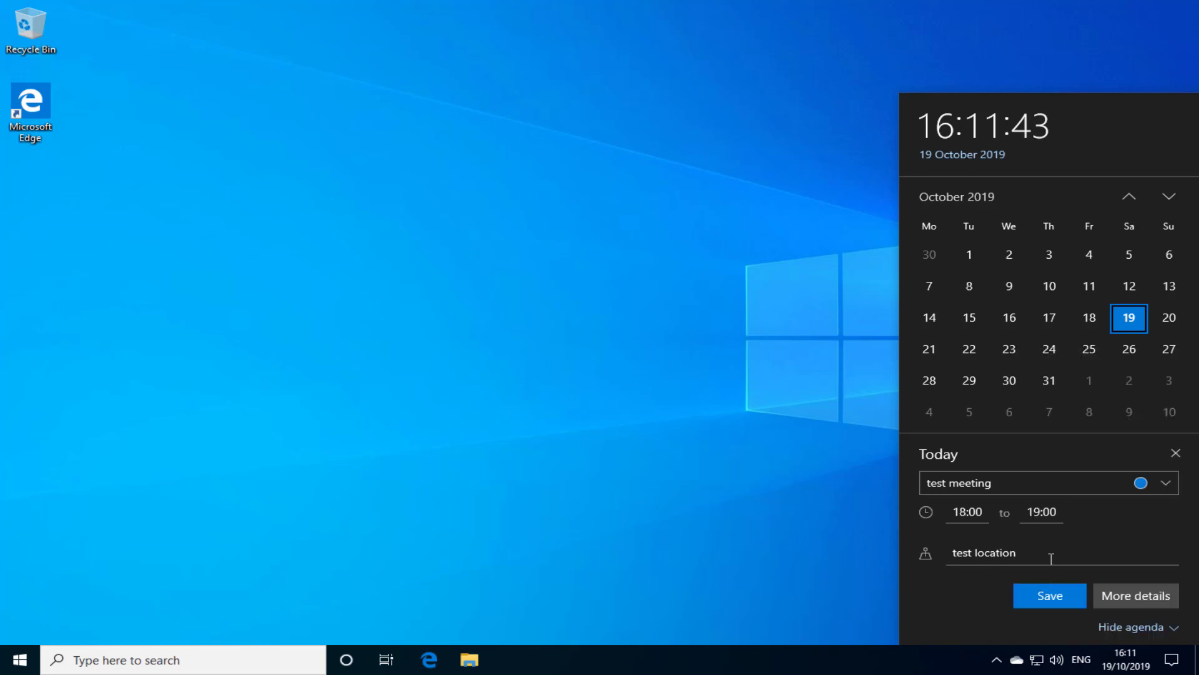
left_click(1048, 597)
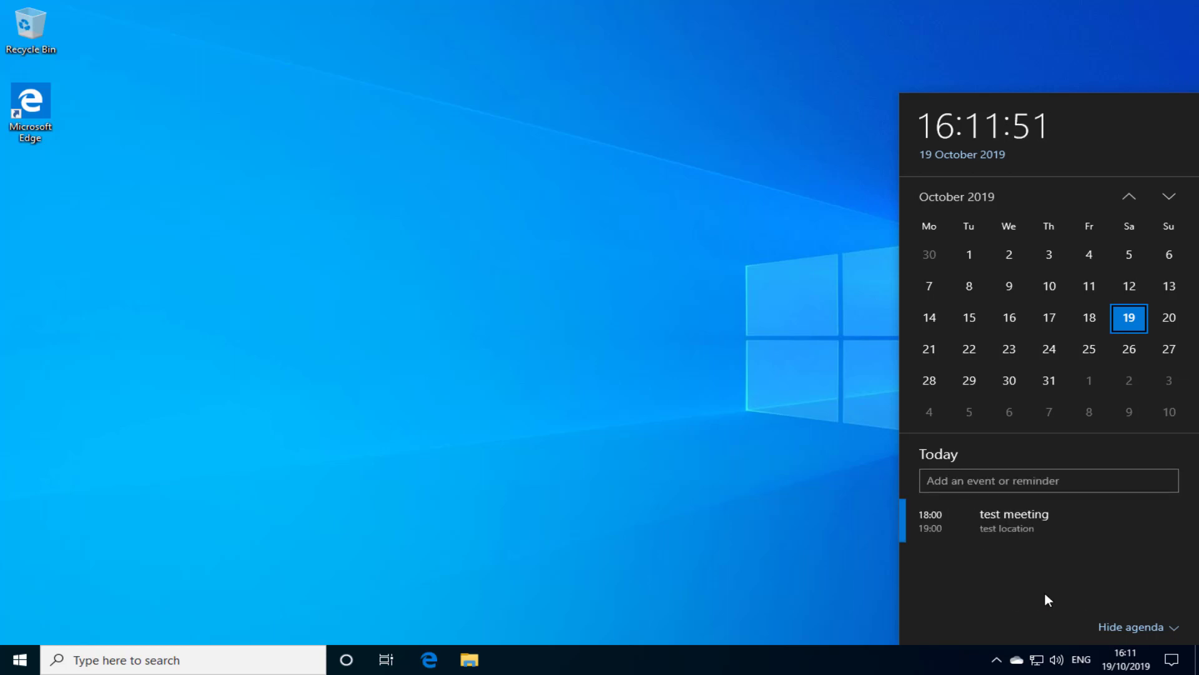
Open the test meeting in Calendar, dismiss the account prompt, and close Calendar.
left_click(1030, 521)
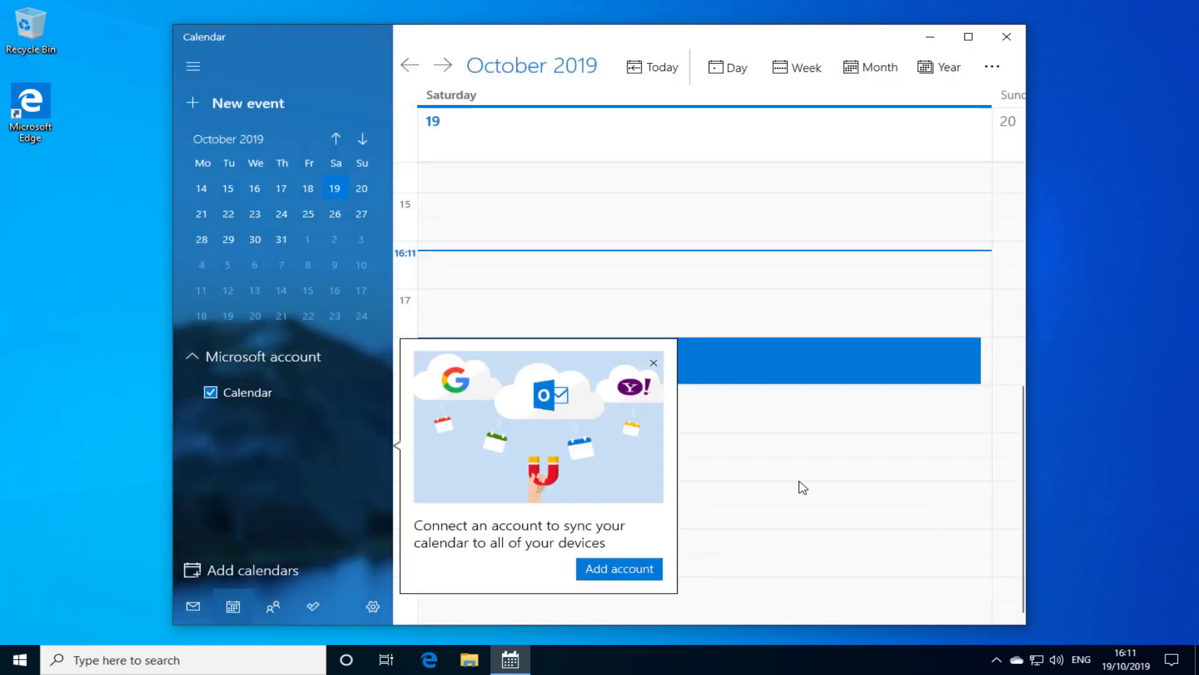
left_click(654, 365)
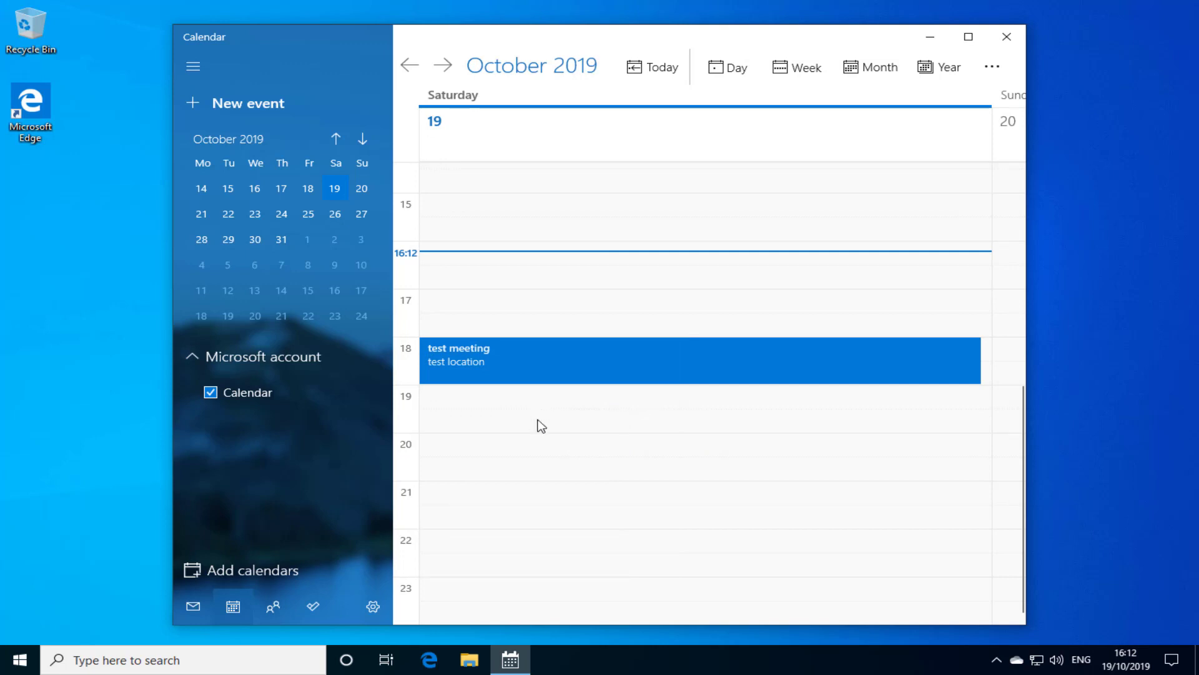
left_click(1003, 38)
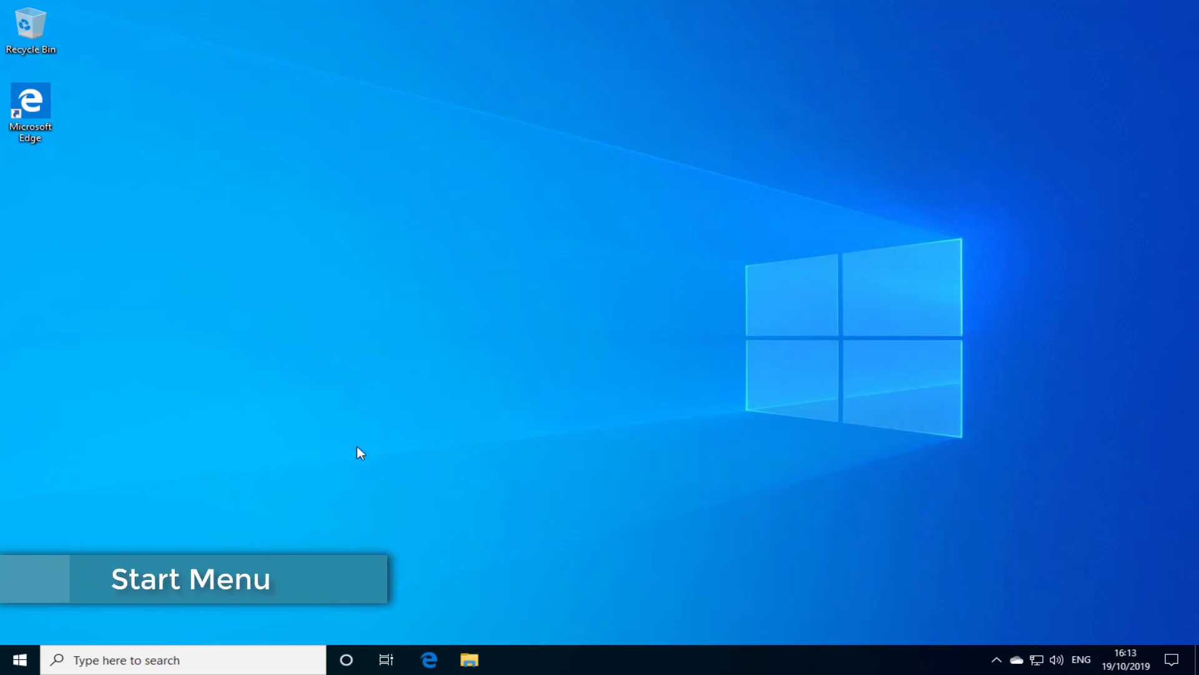
left_click(21, 661)
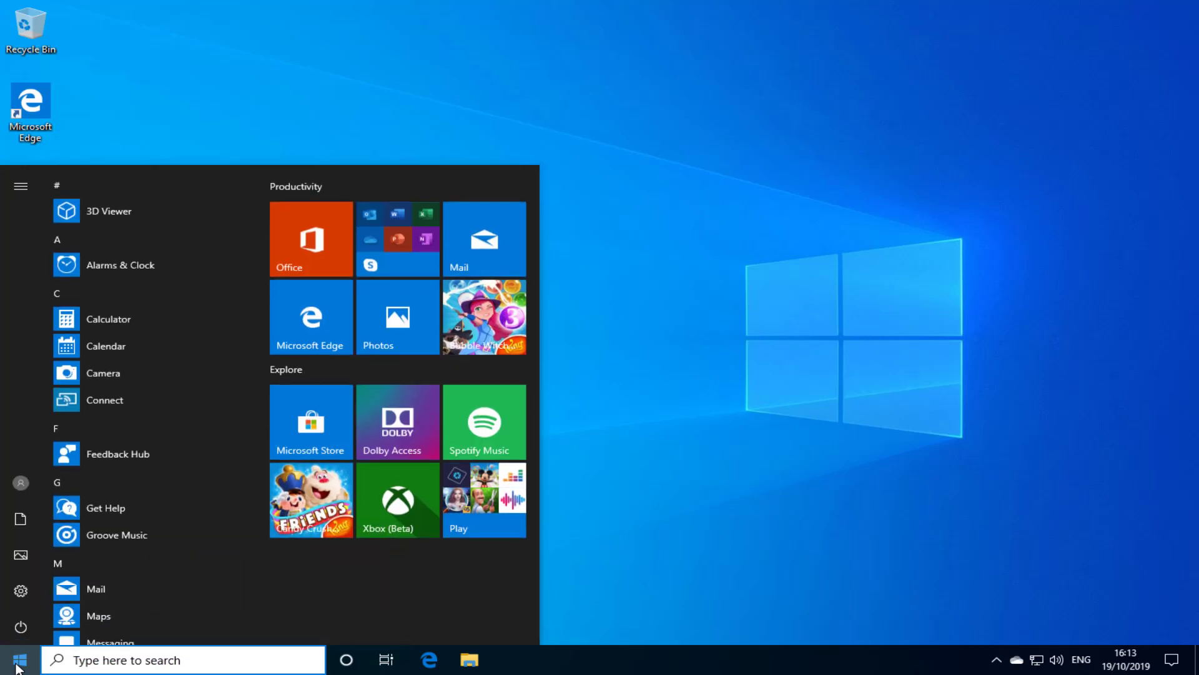
mouse_move(21, 591)
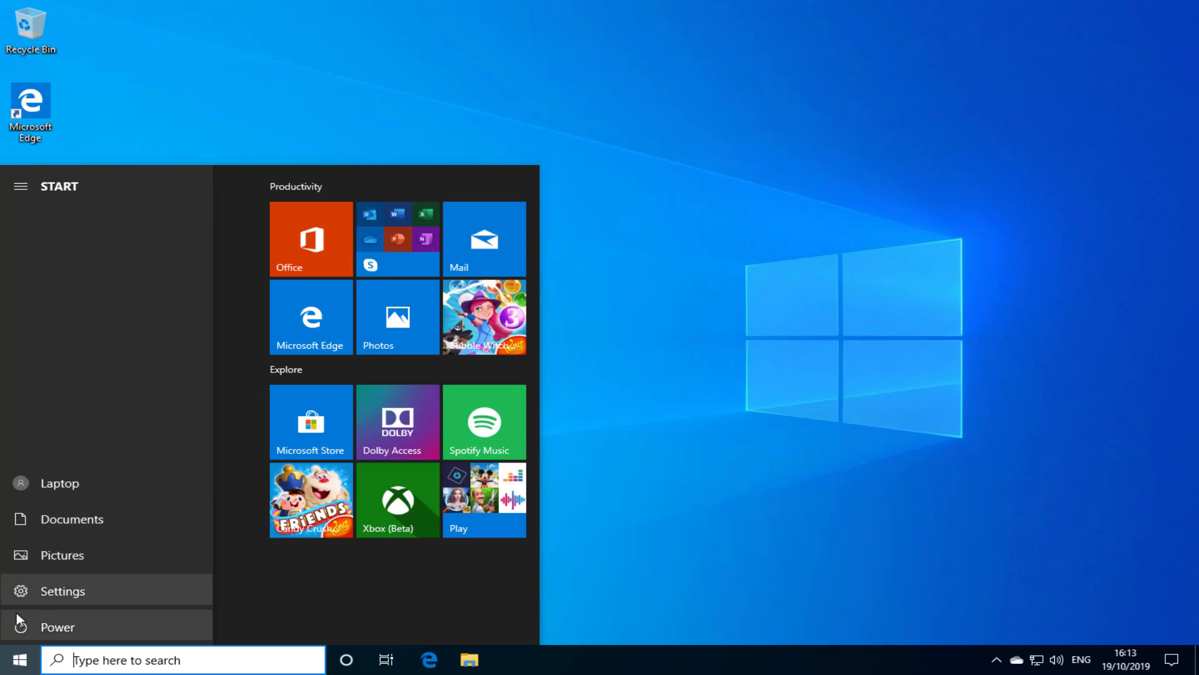
left_click(22, 631)
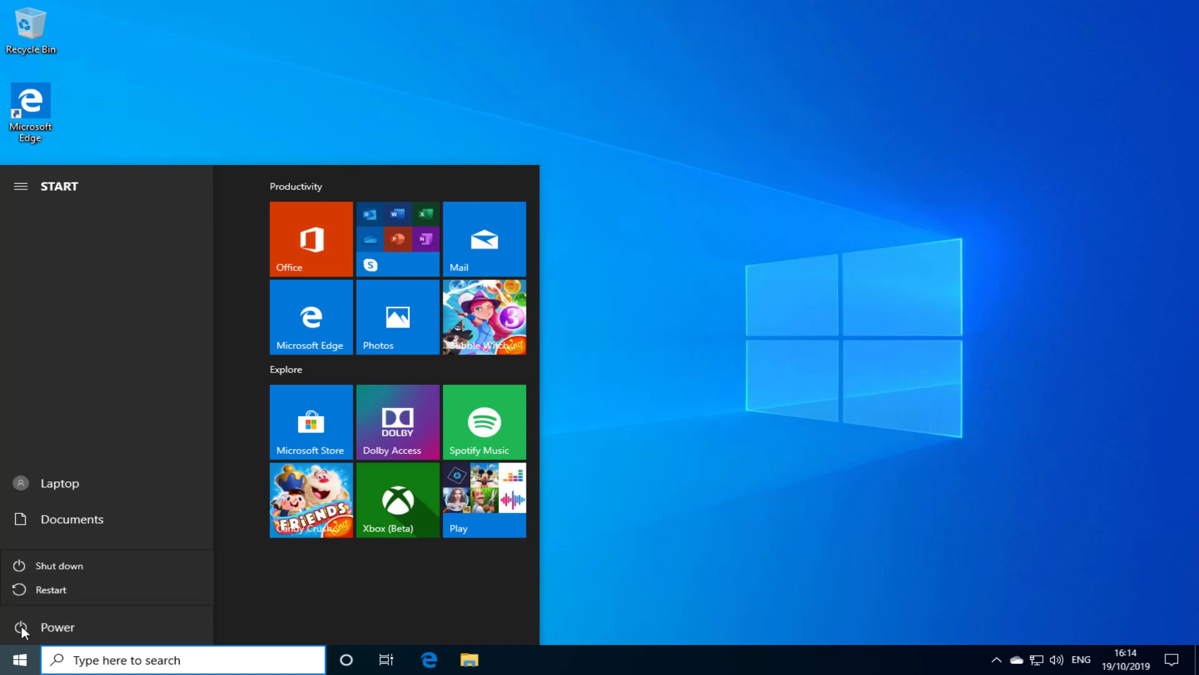
left_click(22, 631)
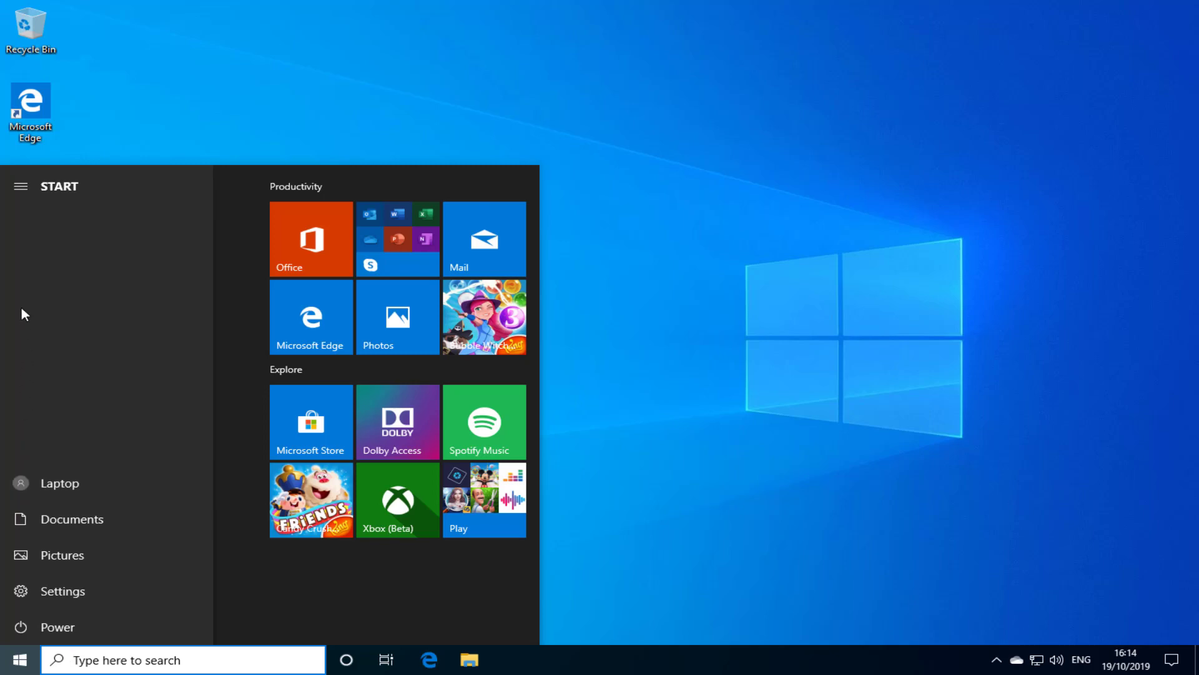
left_click(21, 187)
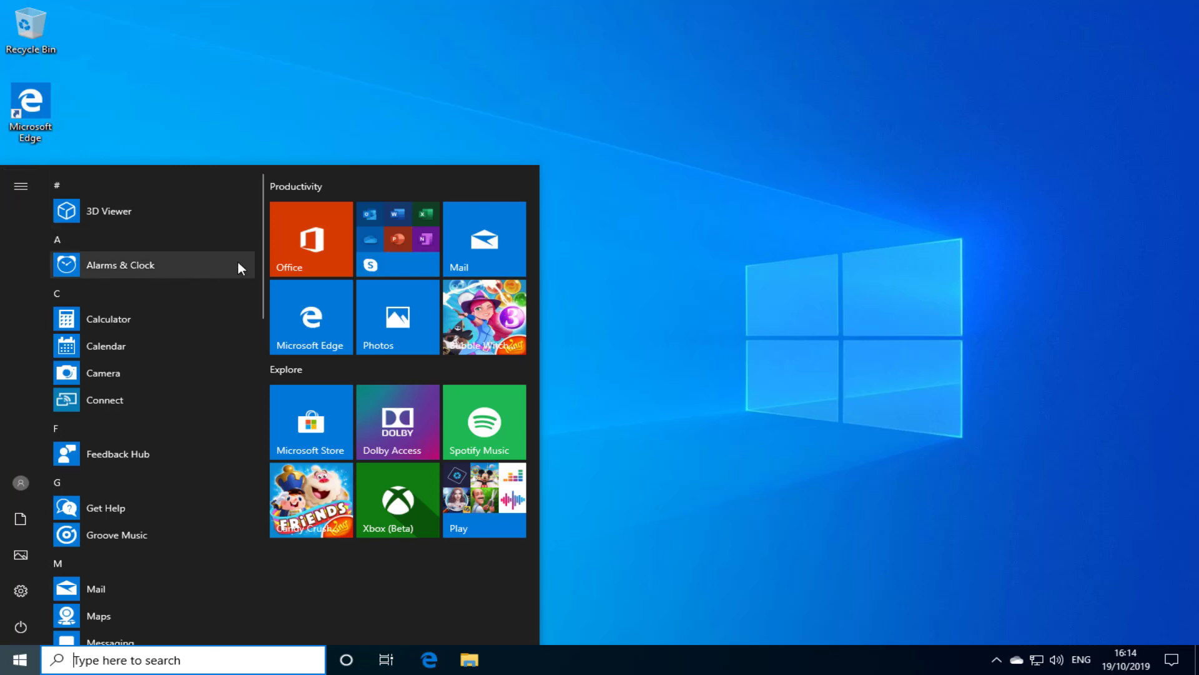
left_click_drag(259, 236, 249, 370)
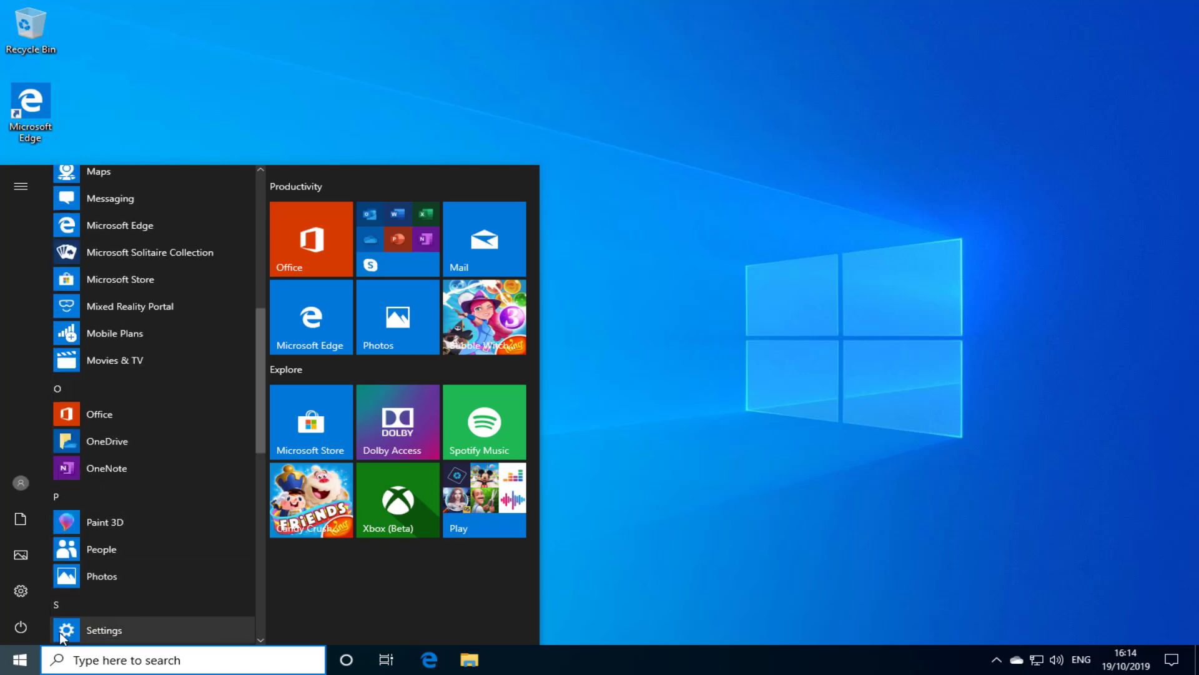
left_click(20, 659)
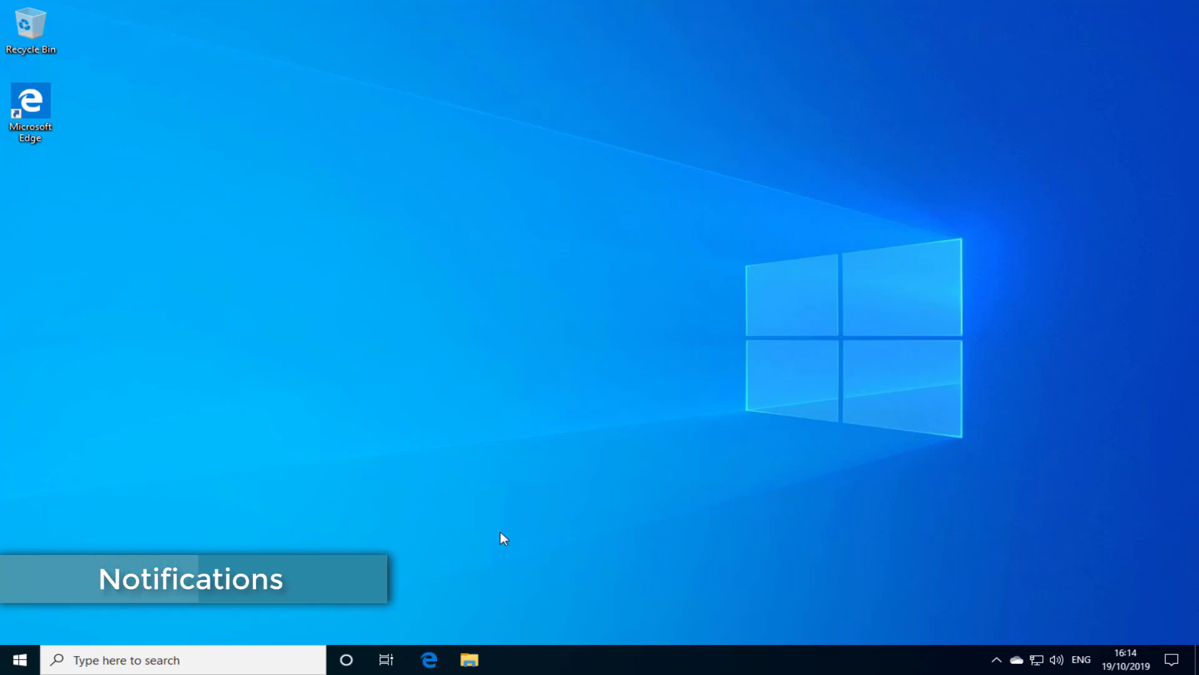
Reach System > Notifications & actions via the Action Center's All settings, then close Settings.
left_click(1173, 660)
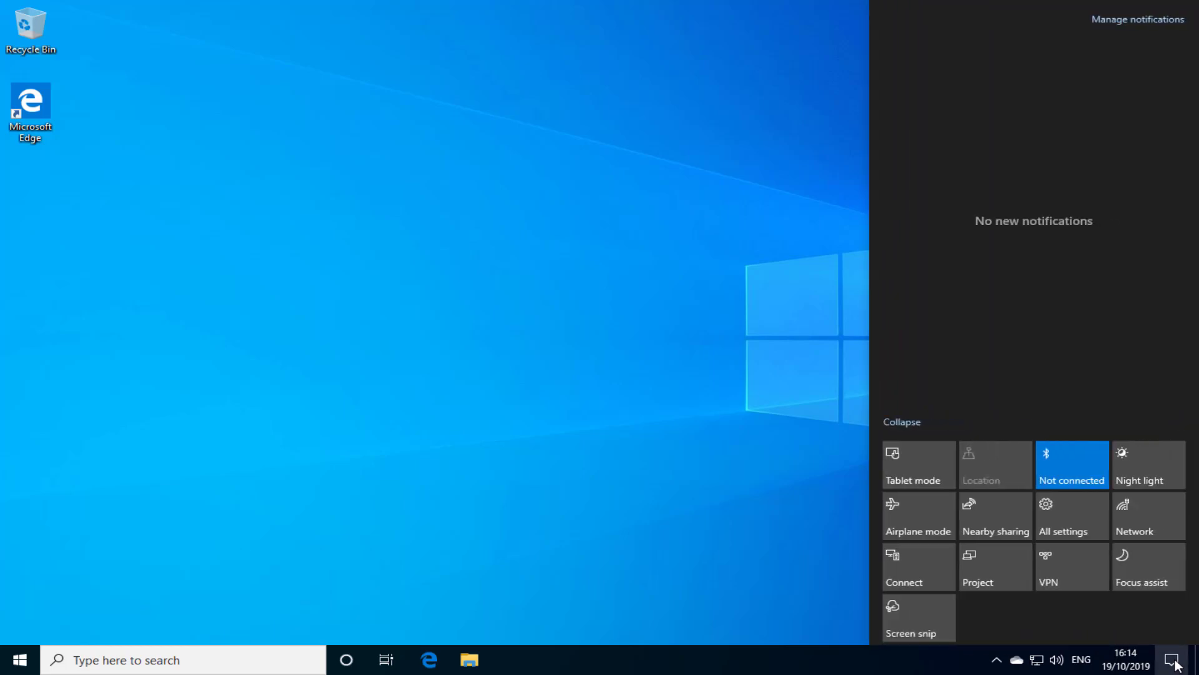
left_click(1067, 524)
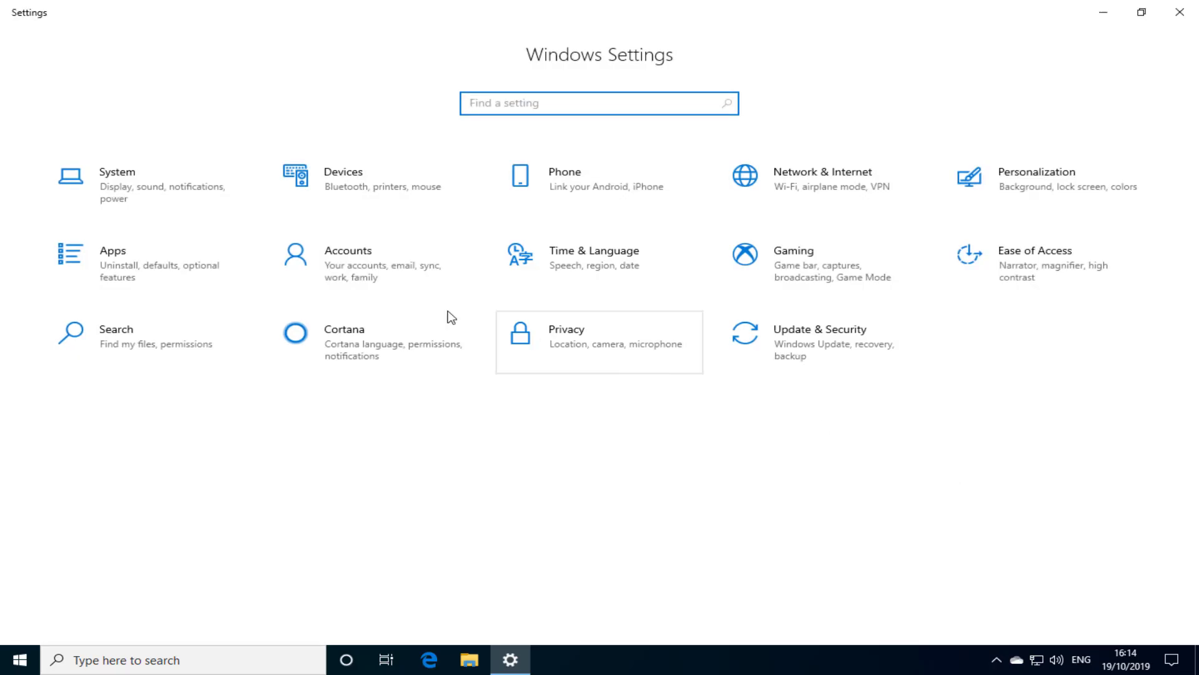
left_click(203, 191)
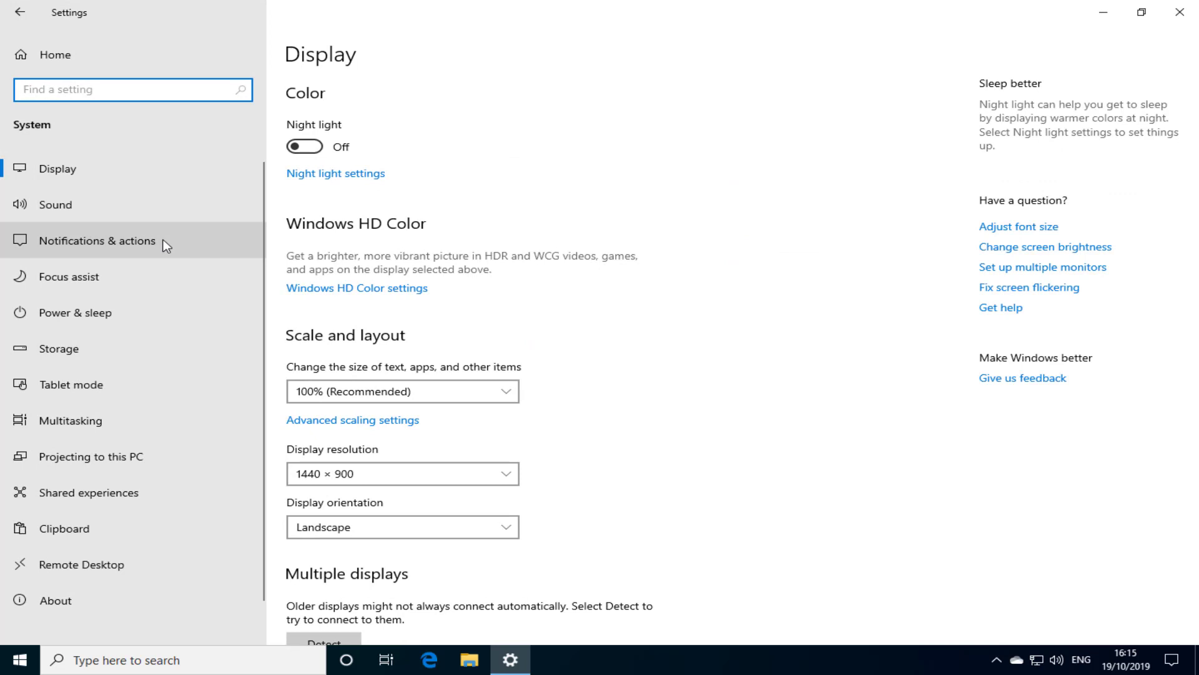
left_click(166, 245)
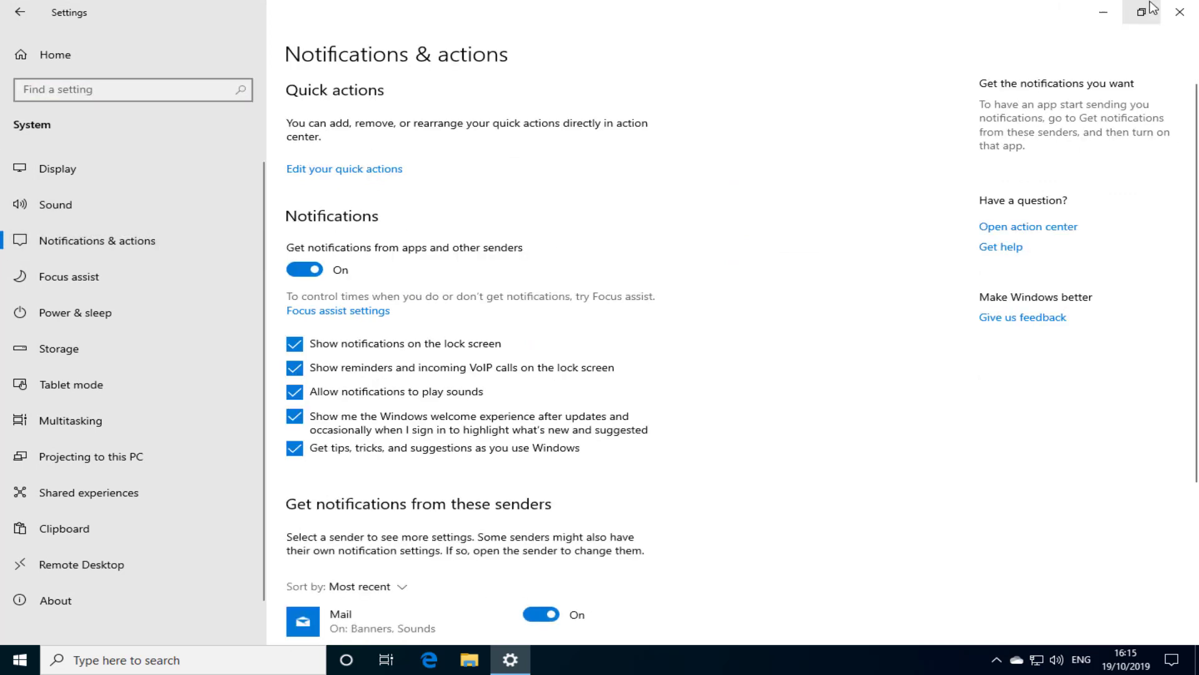
left_click(1180, 11)
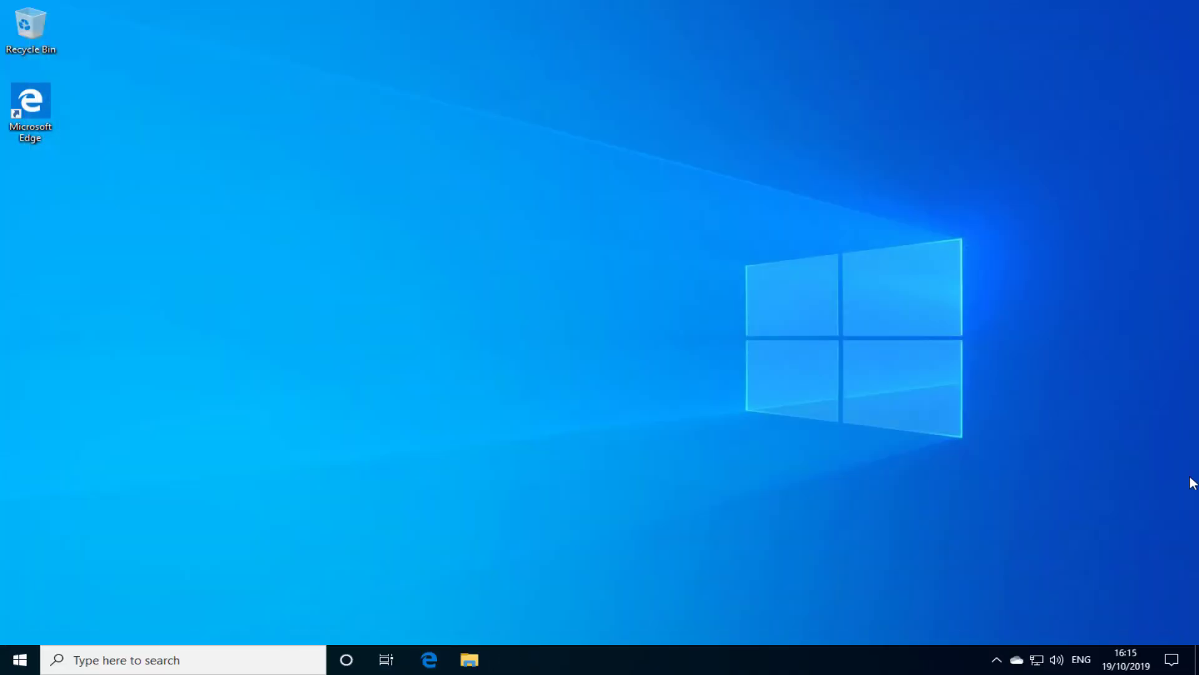
Use Manage notifications in the Action Center to reopen Notifications & actions settings.
left_click(1173, 661)
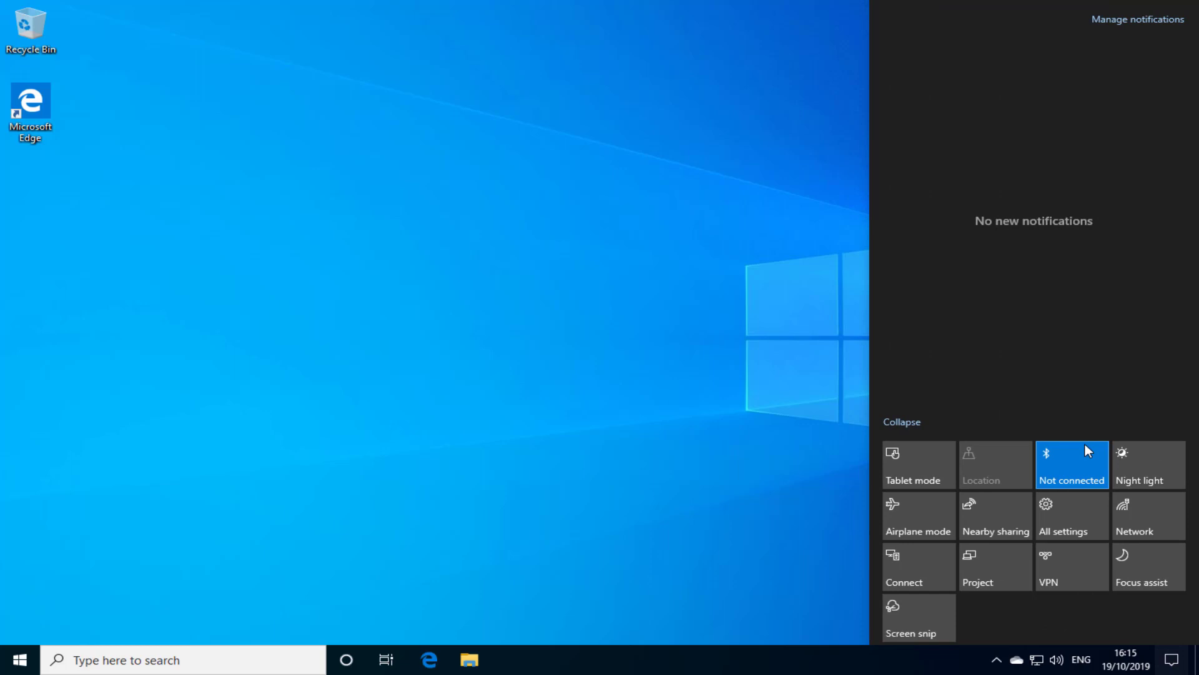
left_click(1139, 18)
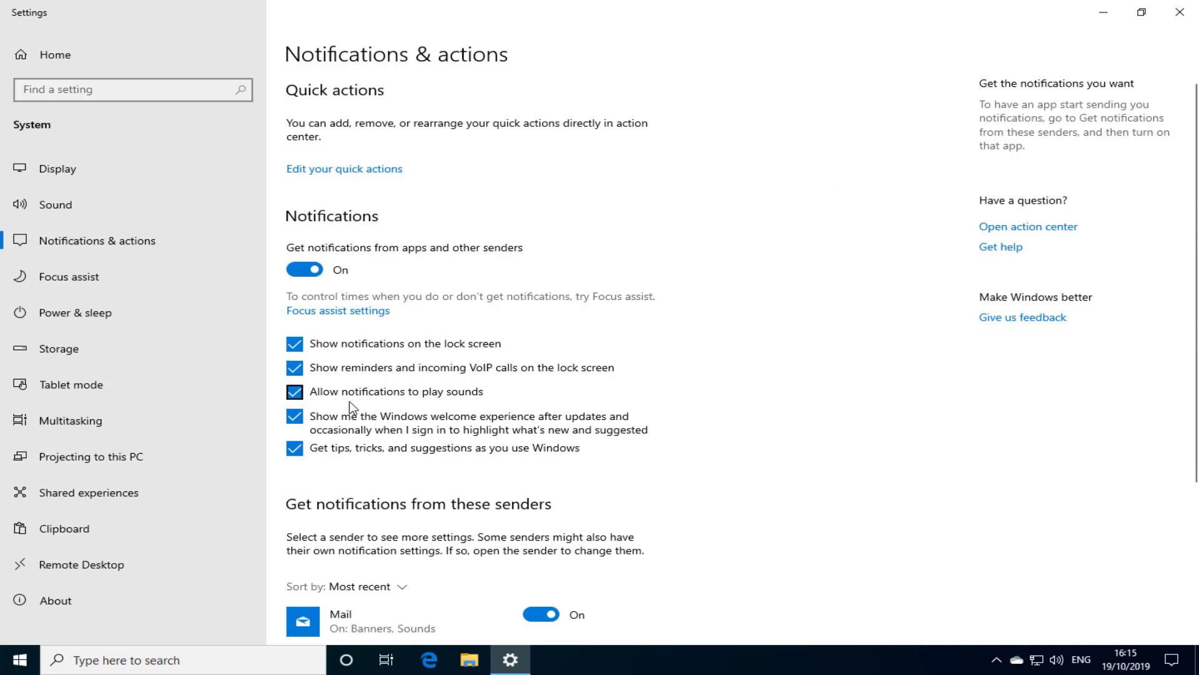
Keep notification sounds on and senders sorted by most recent, then close Settings.
left_click(294, 393)
left_click(295, 394)
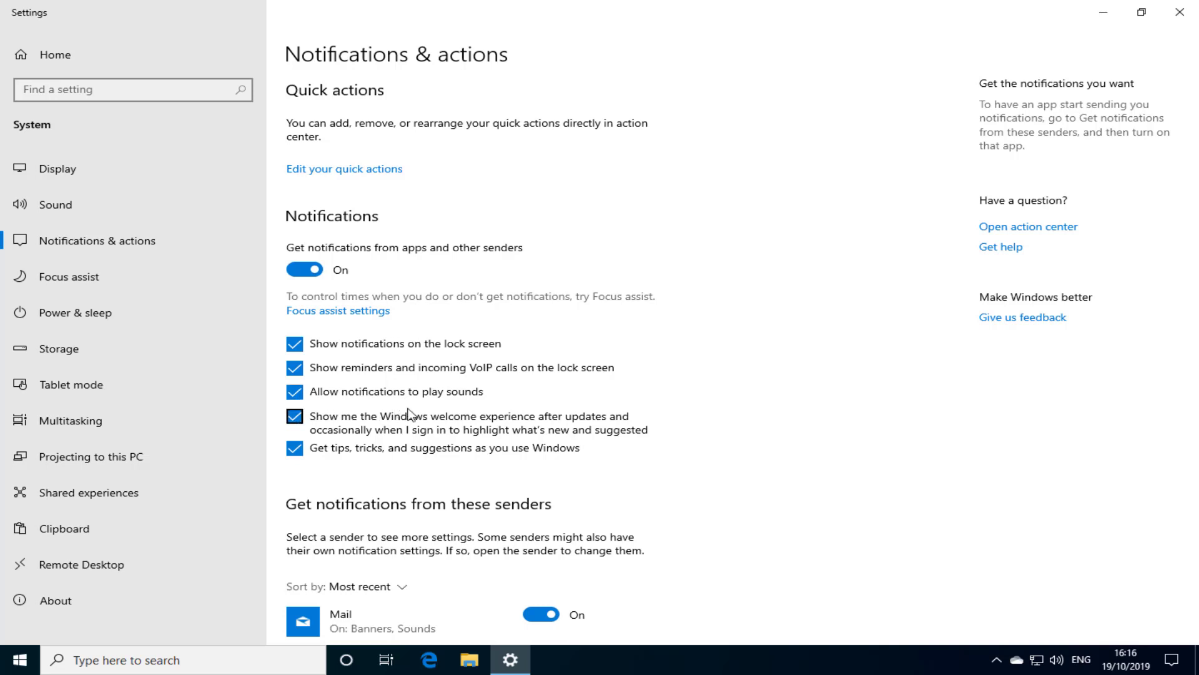
scroll(410, 413, "down", 3)
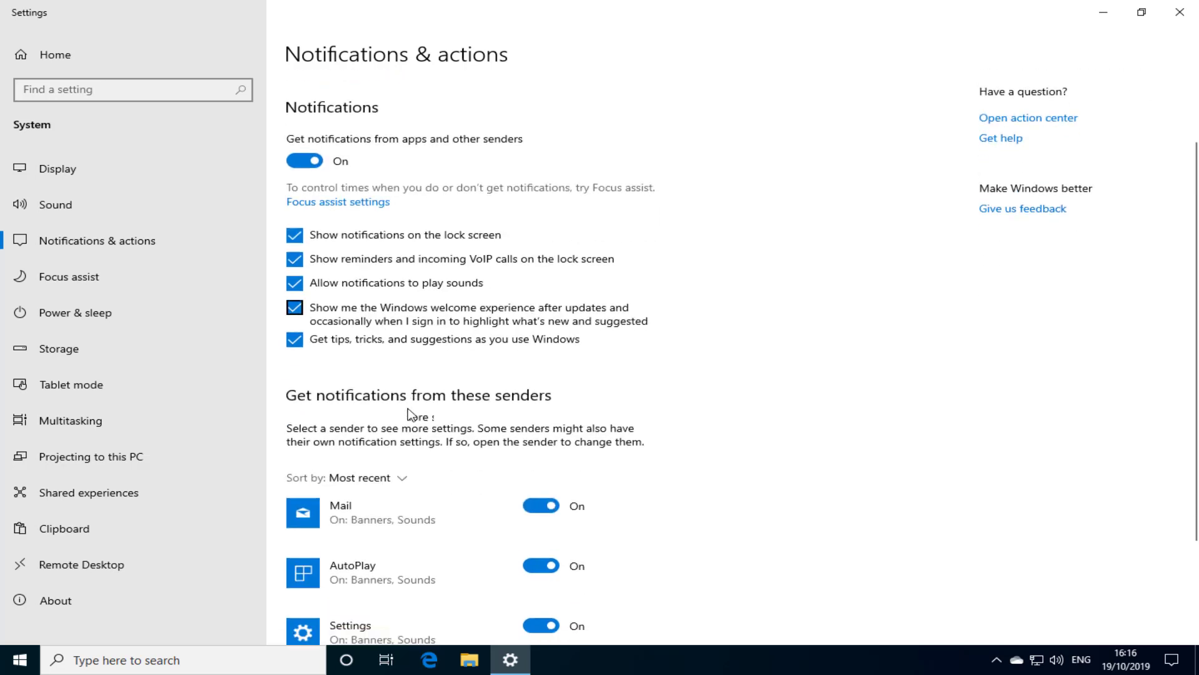
scroll(410, 415, "down", 2)
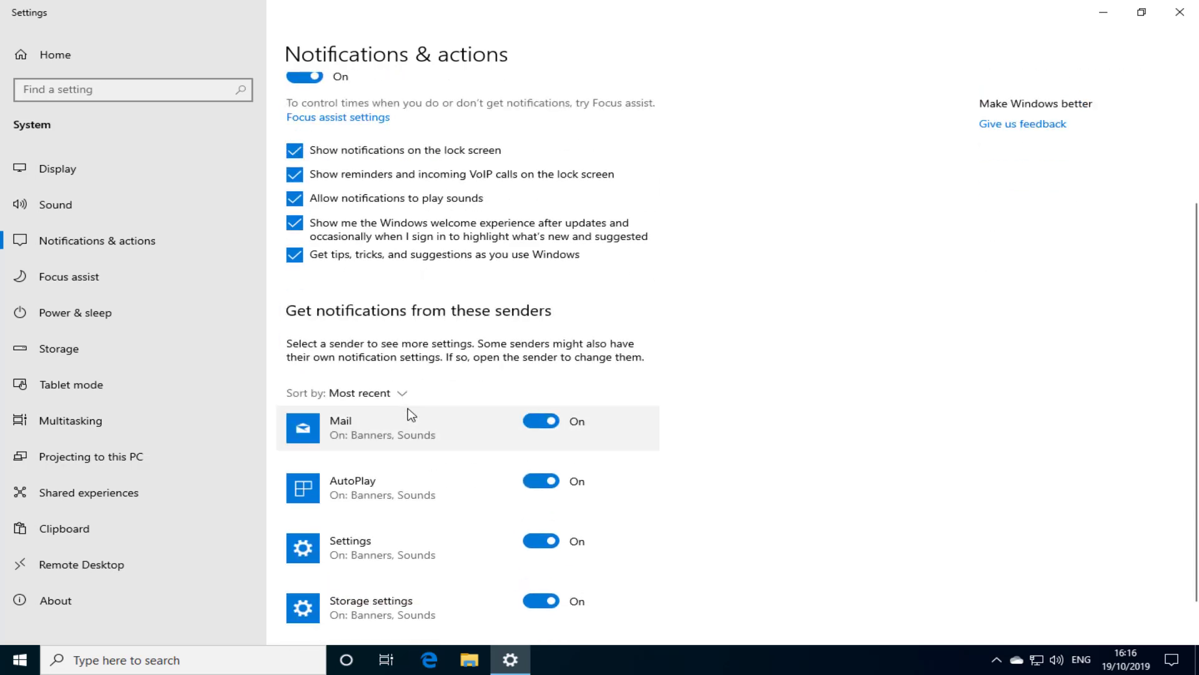
left_click(397, 393)
left_click(446, 382)
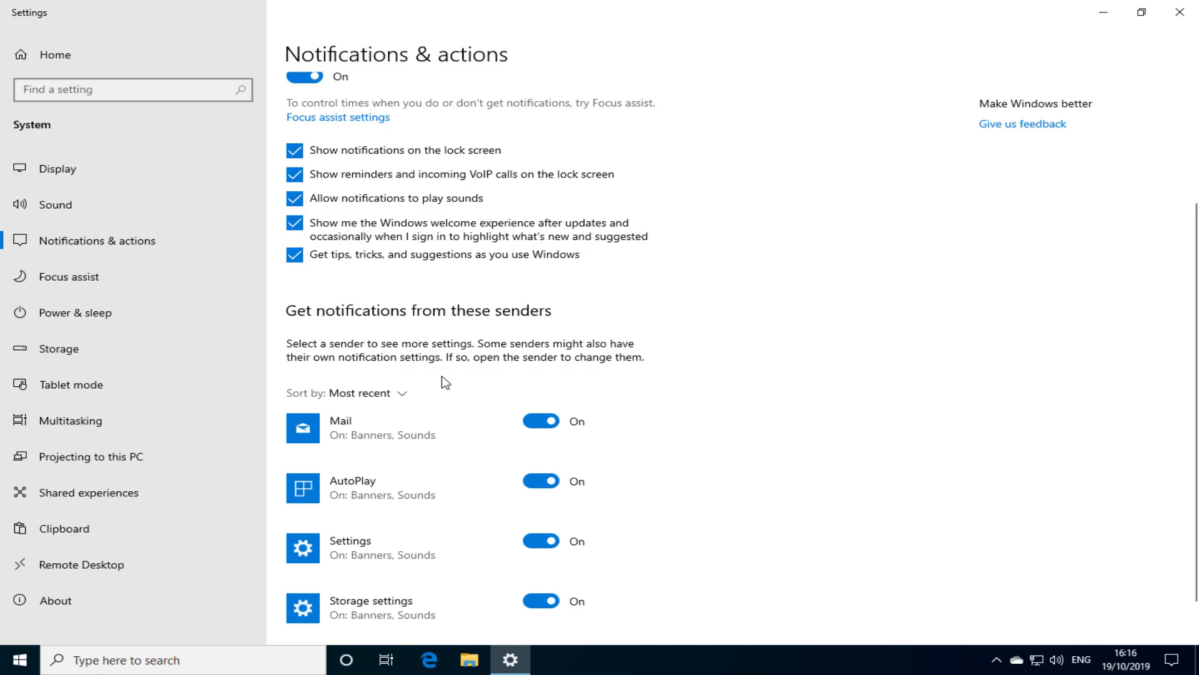
left_click(1178, 13)
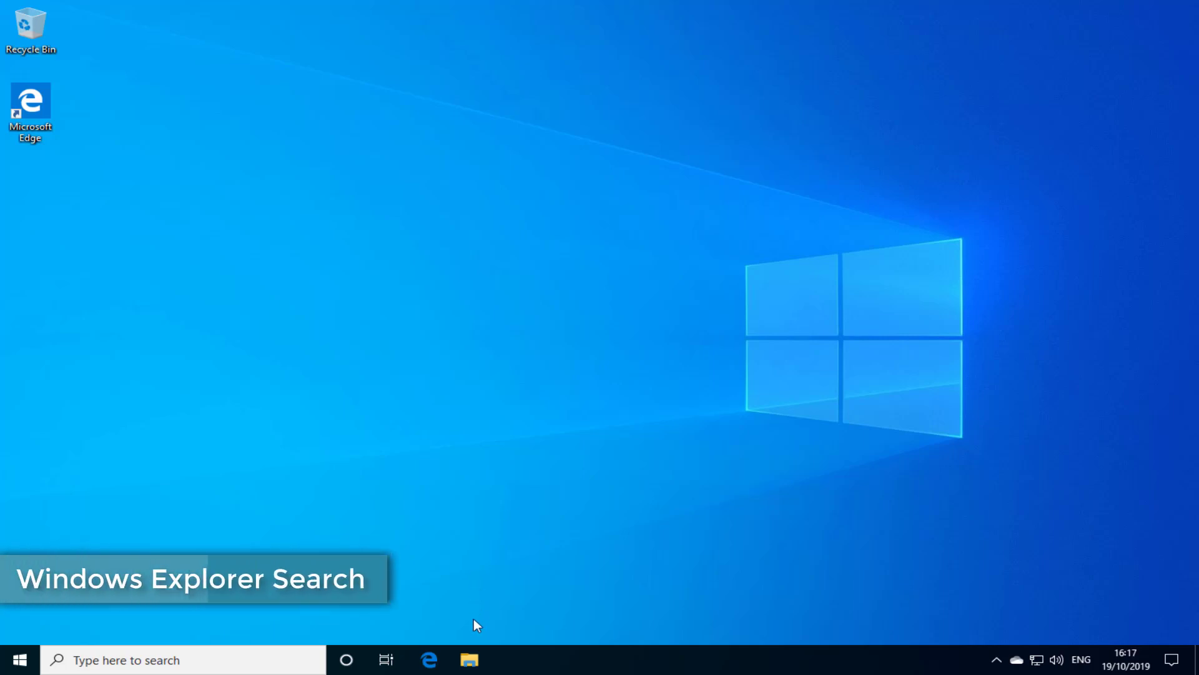
Search Quick access in File Explorer for 'docum', review the Documents suggestions, then close it.
left_click(469, 660)
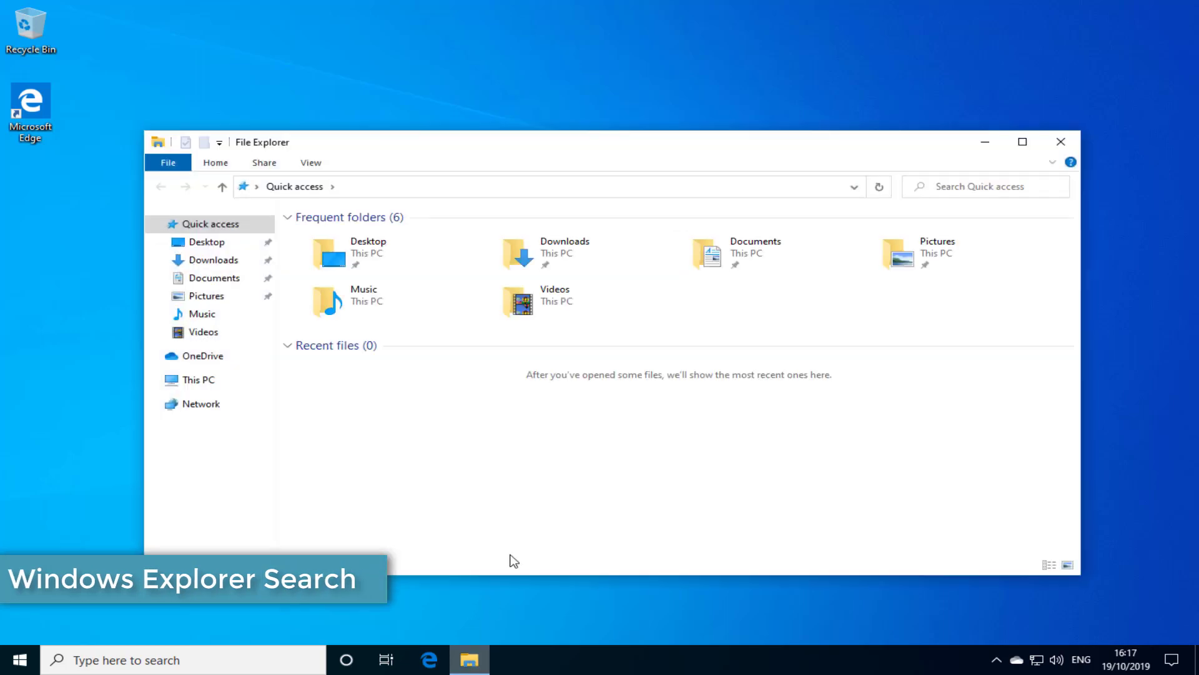
left_click(974, 188)
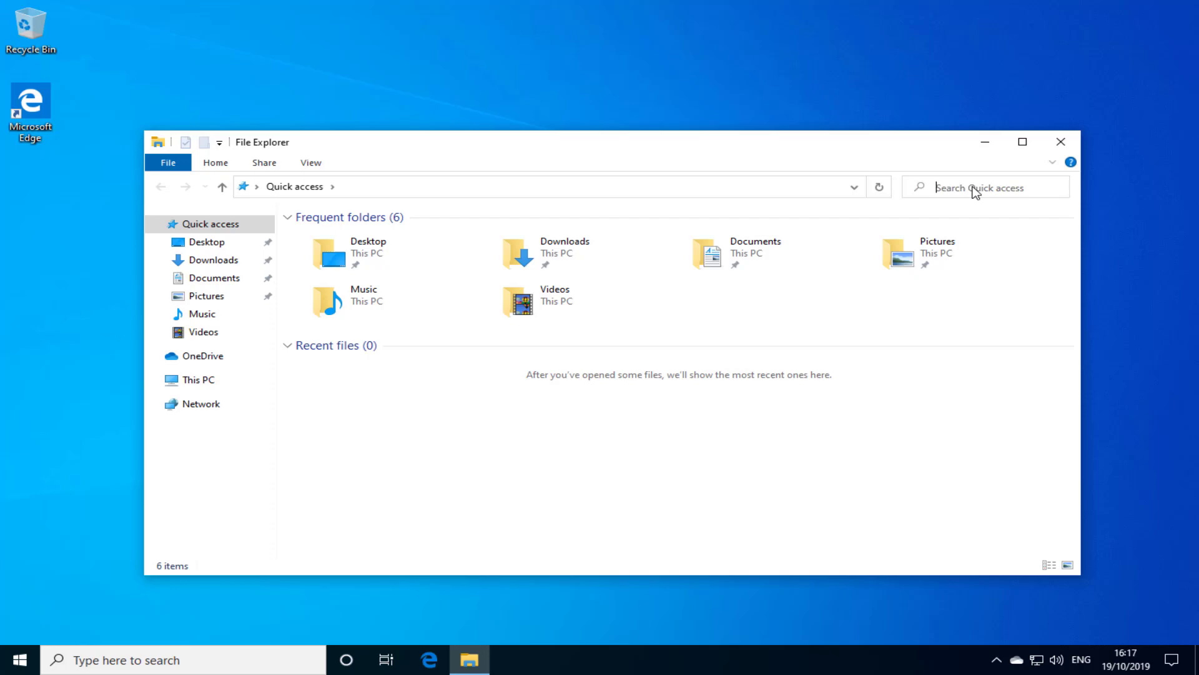
type("do")
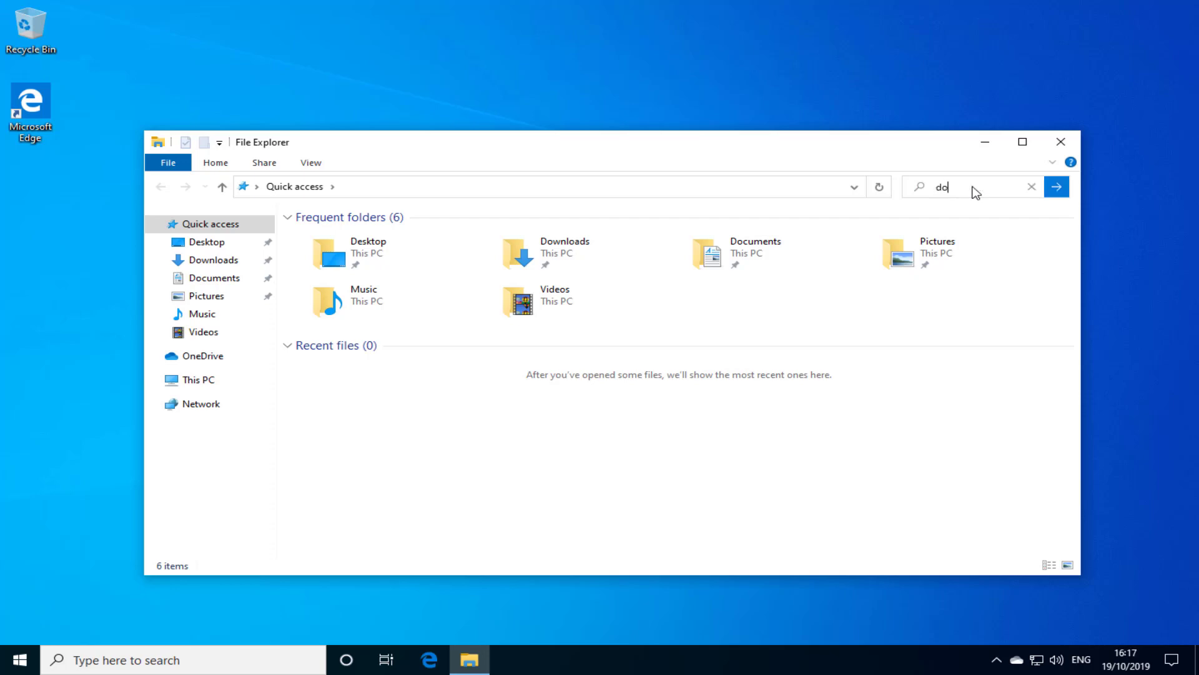
type("cu")
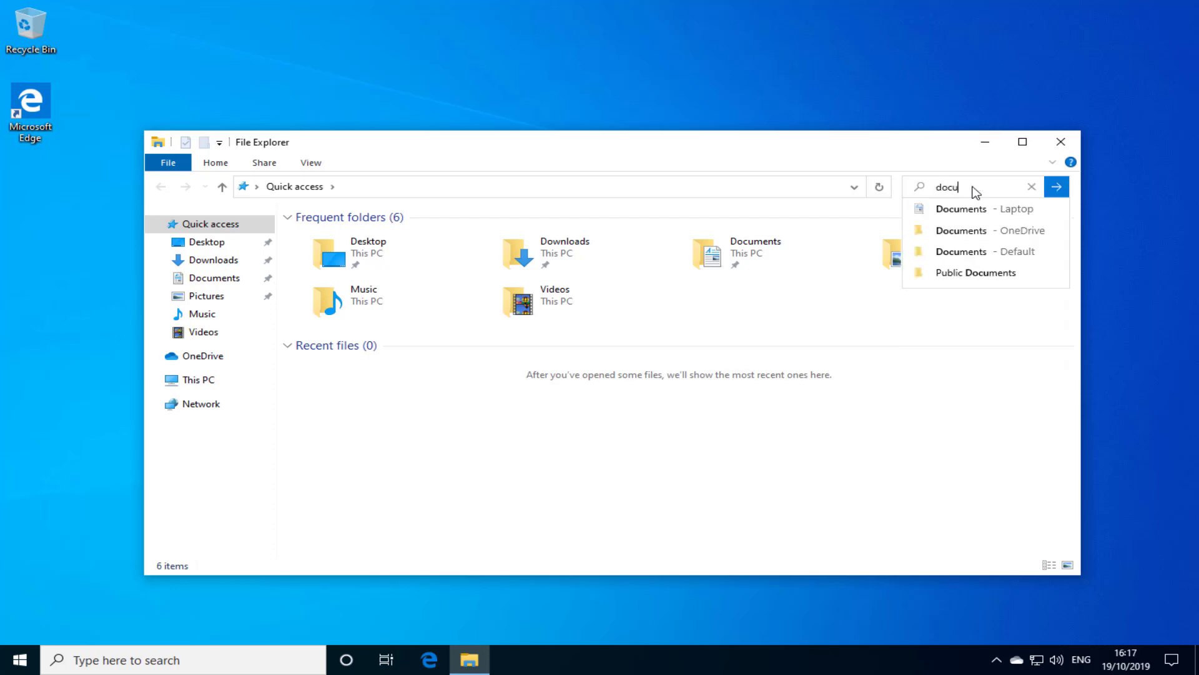
type("m")
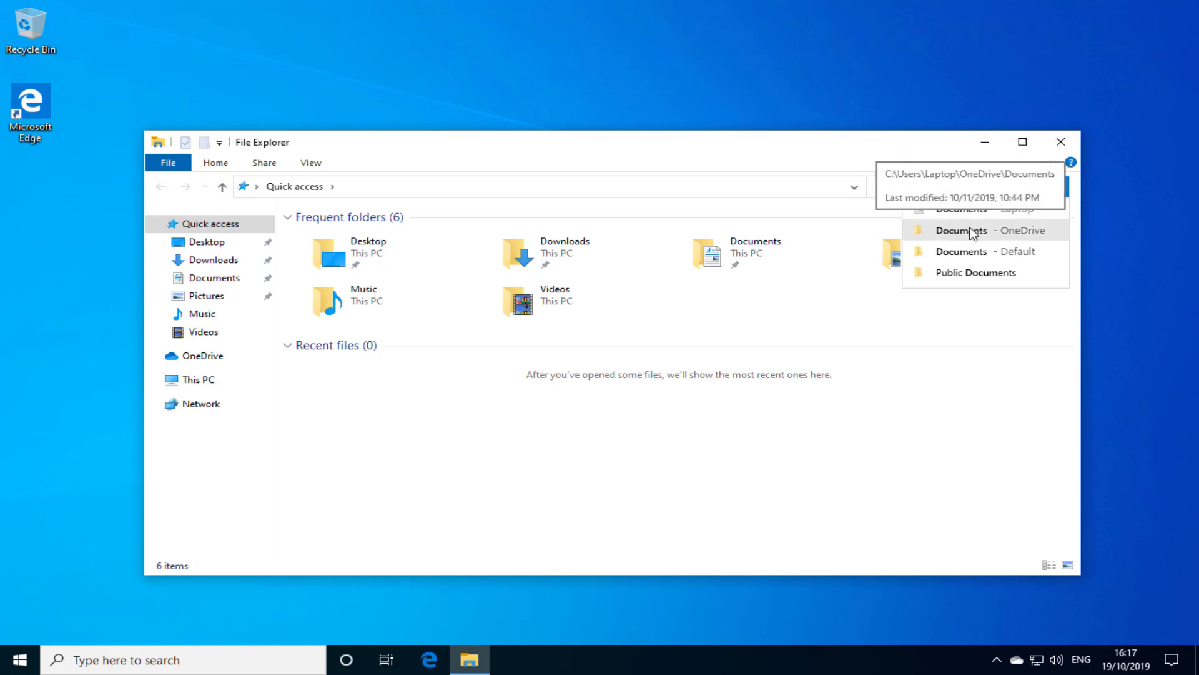
left_click(1104, 224)
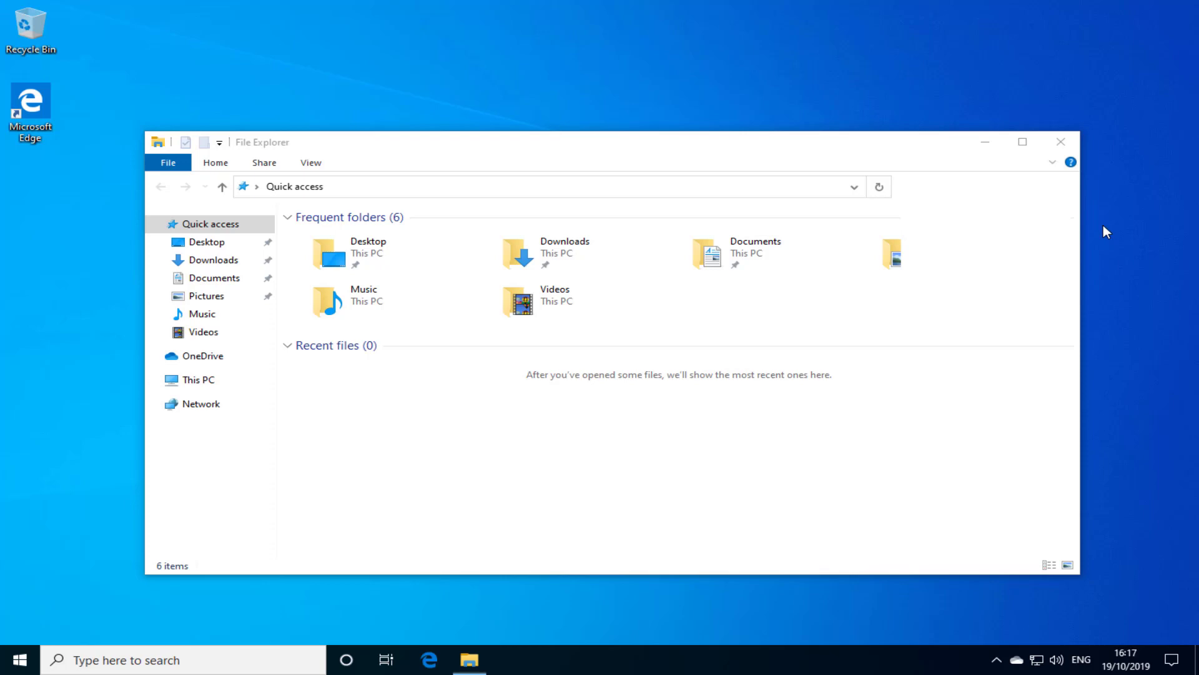